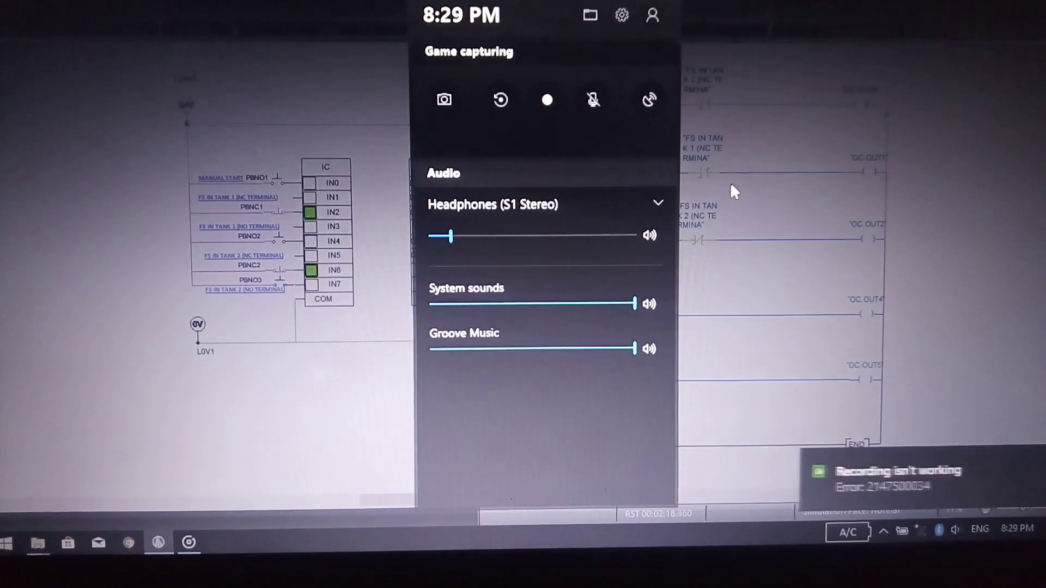
Dismiss the Game Bar overlay covering the running tank-filling ladder diagram
left_click(731, 180)
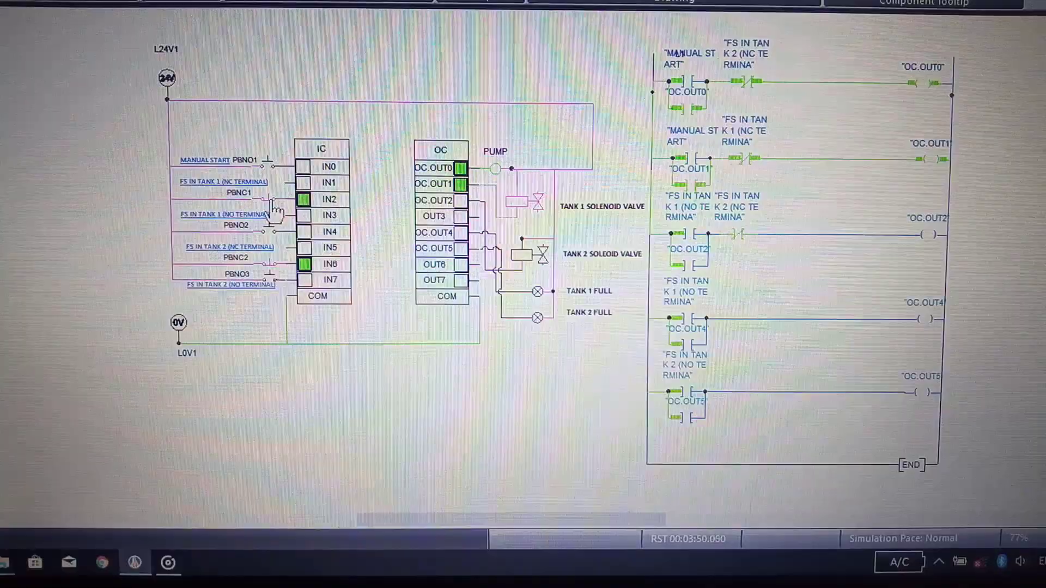
Trip tank 1's float switches PBNC1 and PBNO2 to signal tank 1 full
left_click(272, 217)
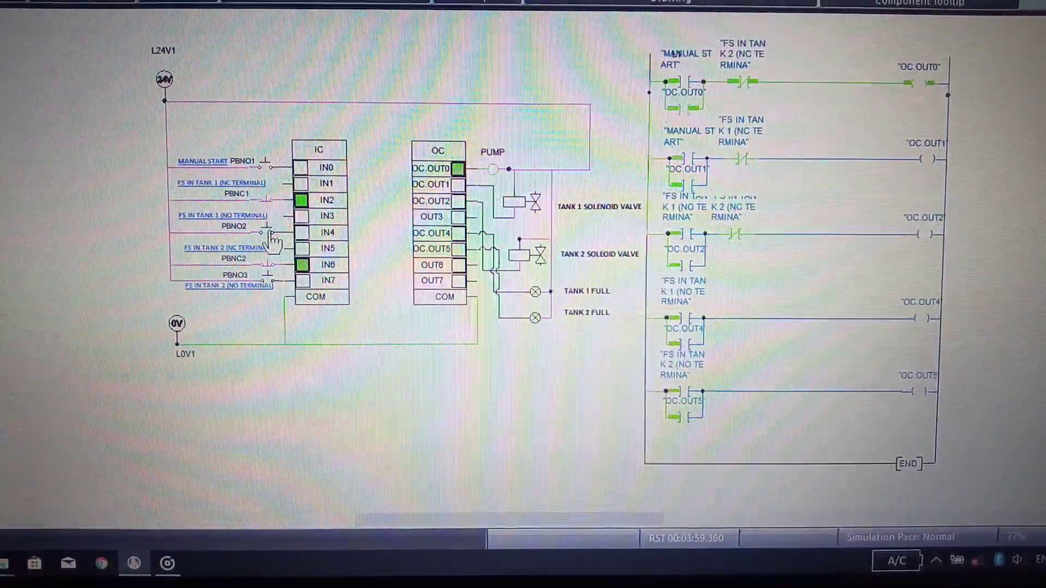
left_click(273, 237)
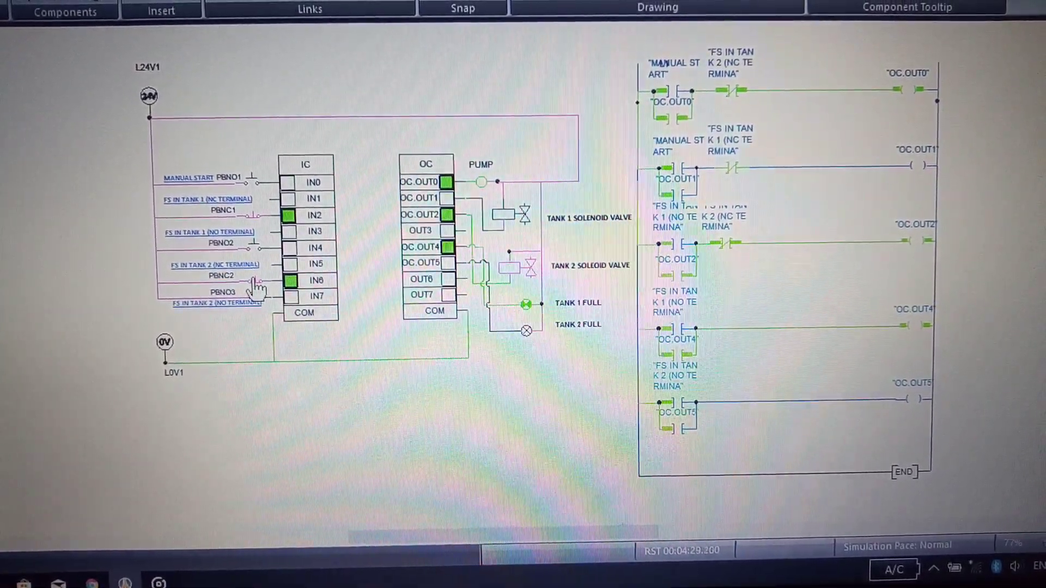
Toggle PBNC2 twice and trip PBNO3 to signal tank 2 full
left_click(256, 286)
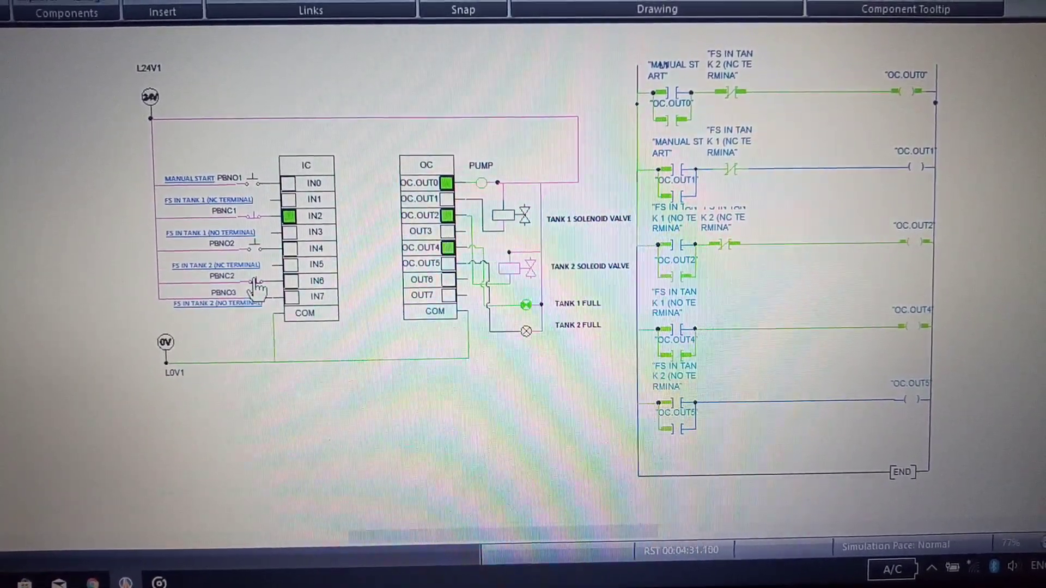
left_click(256, 286)
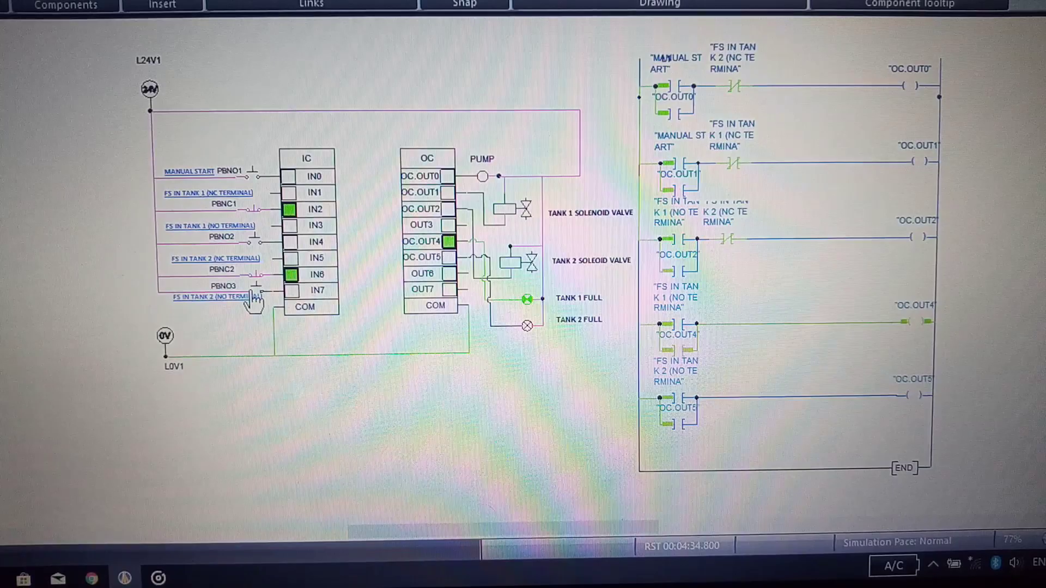
left_click(250, 296)
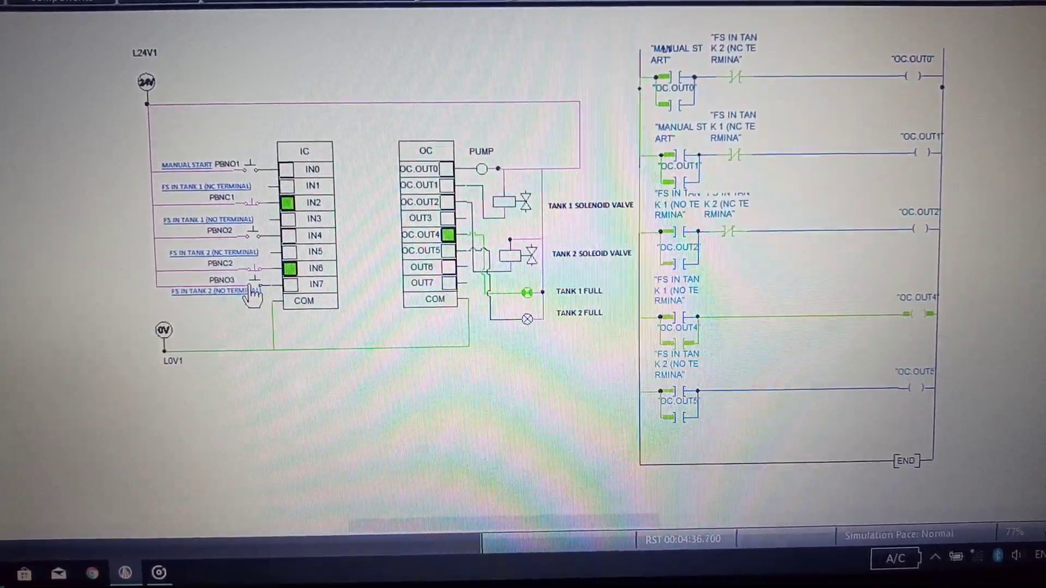